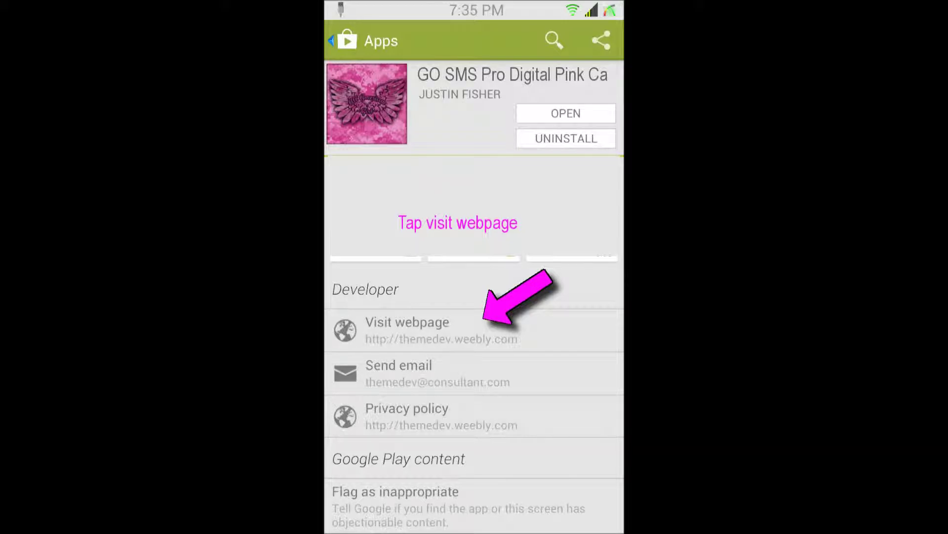
- Go to the Digital Pink Camo theme developer's website from its Play Store listing
click(445, 330)
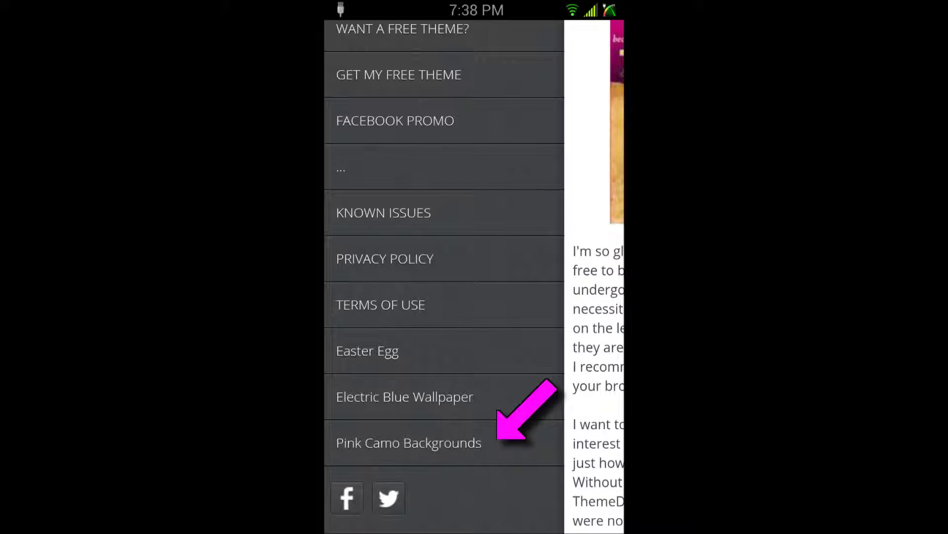
- Open the Pink Camo Backgrounds page on the developer's Weebly site
click(409, 442)
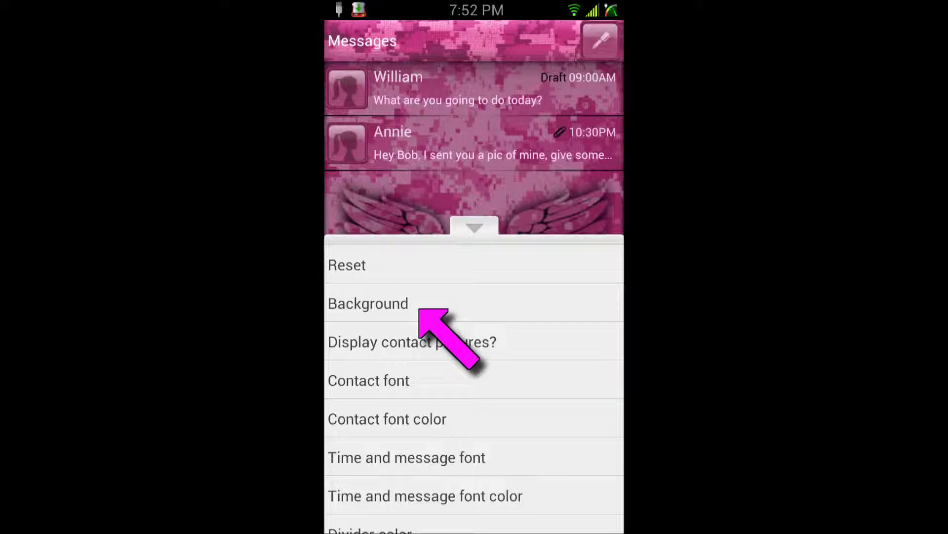
- Open the conversation list Background settings in GO SMS Pro
click(420, 310)
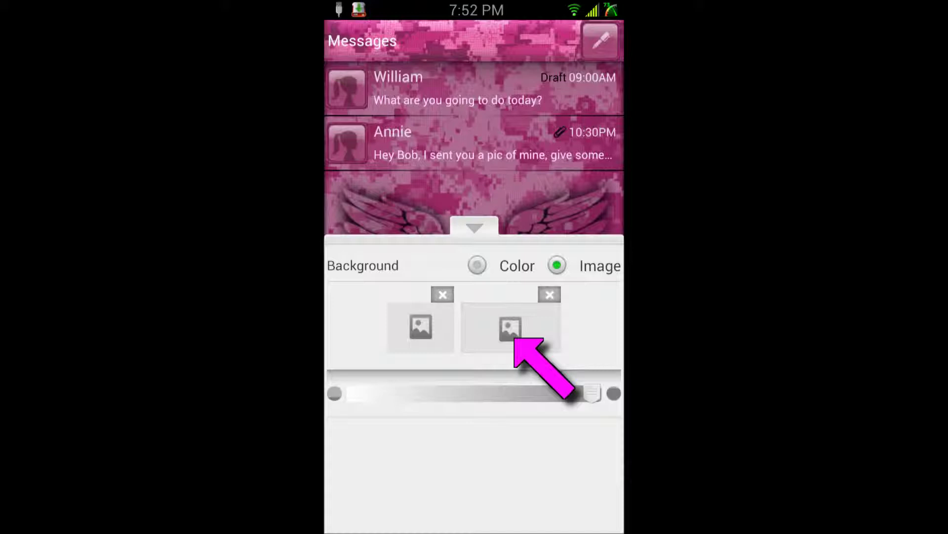
- Fill the second background image slot from the gallery's Download album
click(514, 340)
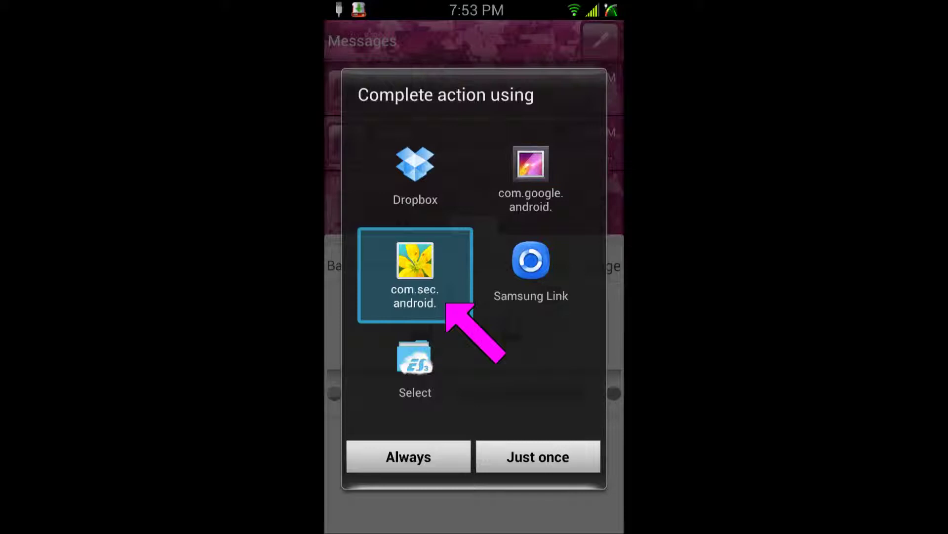
click(435, 297)
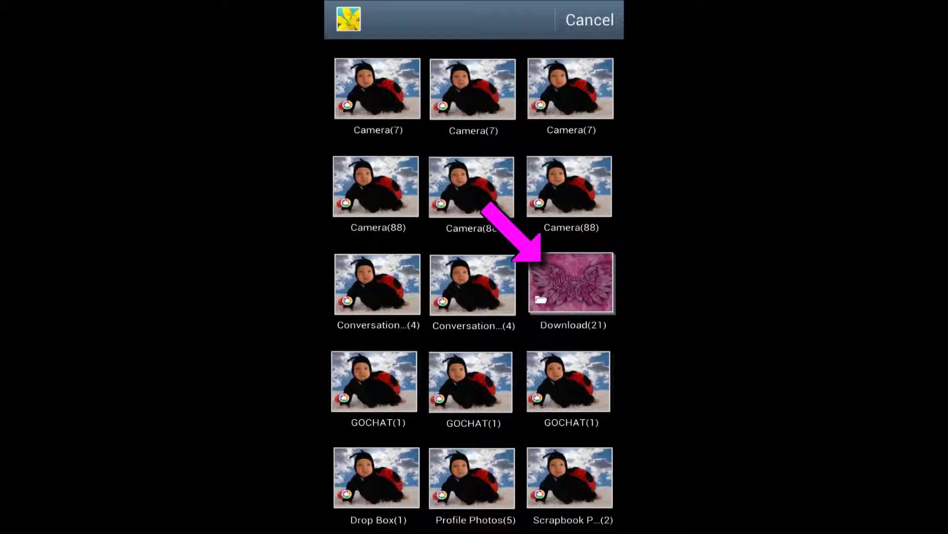
click(571, 283)
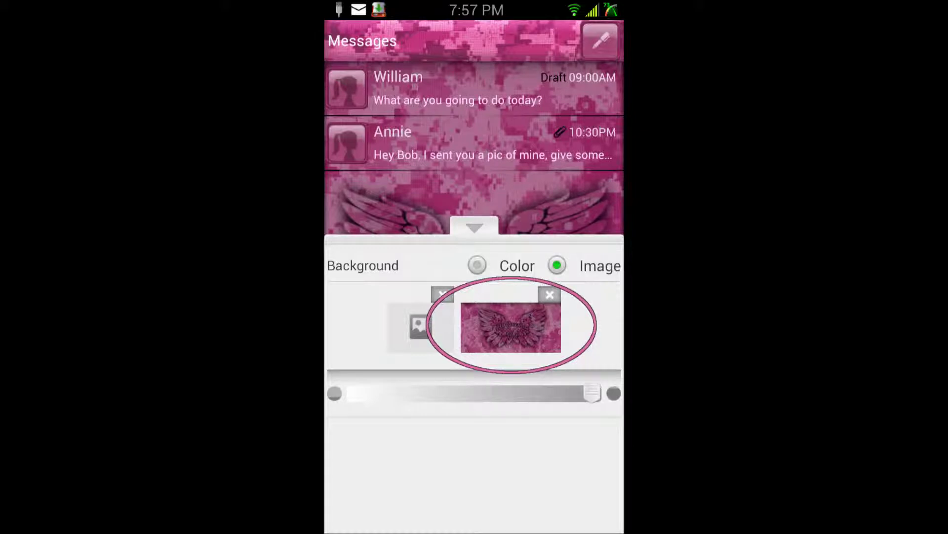
- Return from the background panel to the conversation list options
key(Escape)
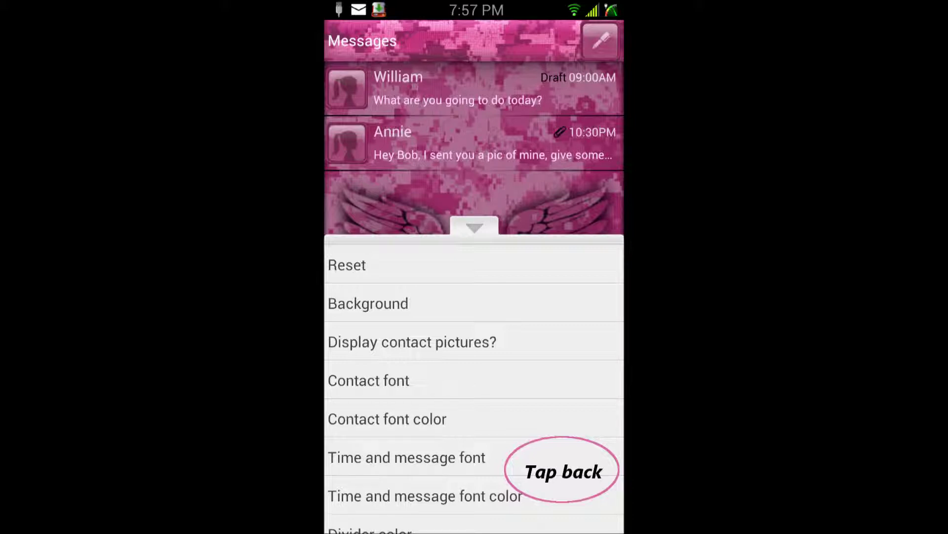
- Save the conversation list look as a new theme named 'camo'
key(Escape)
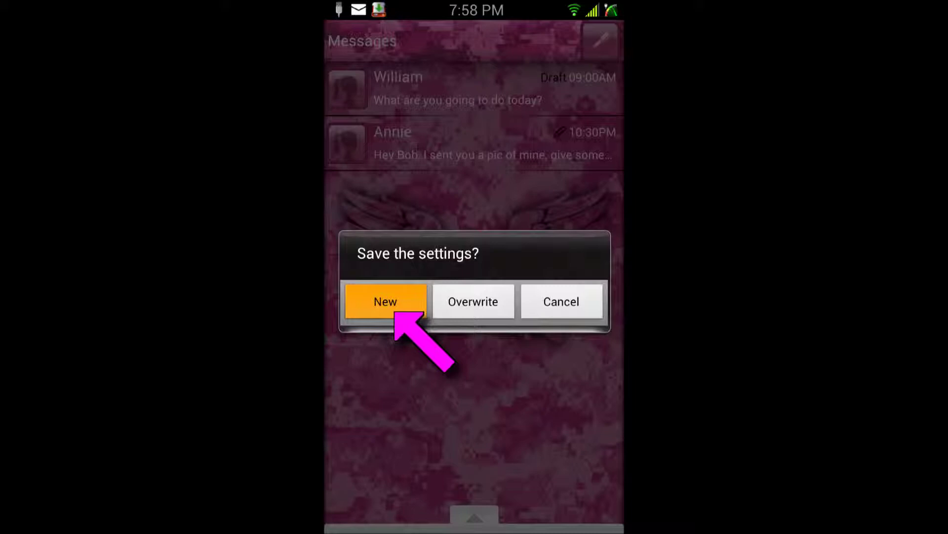
click(398, 313)
text(camo)
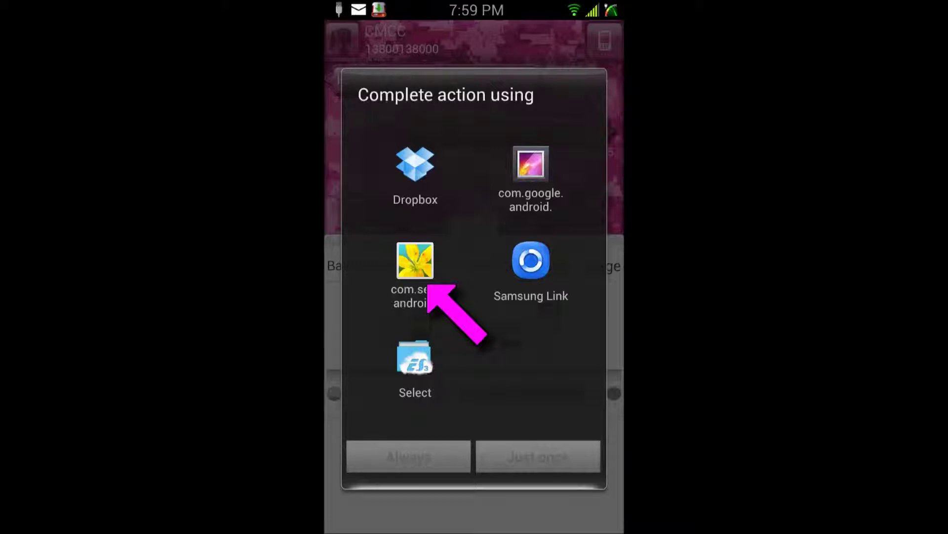
- Choose the phone's gallery as the source for the conversation background image
click(415, 274)
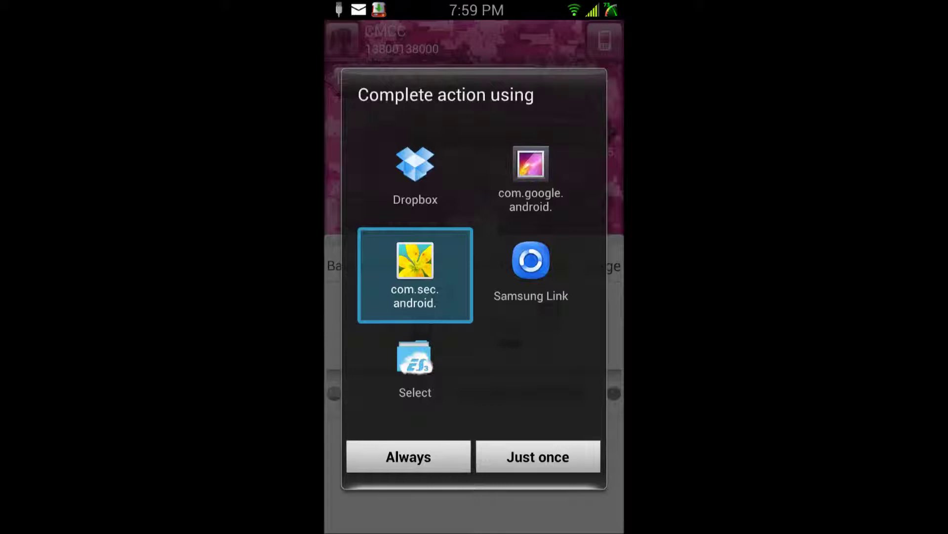